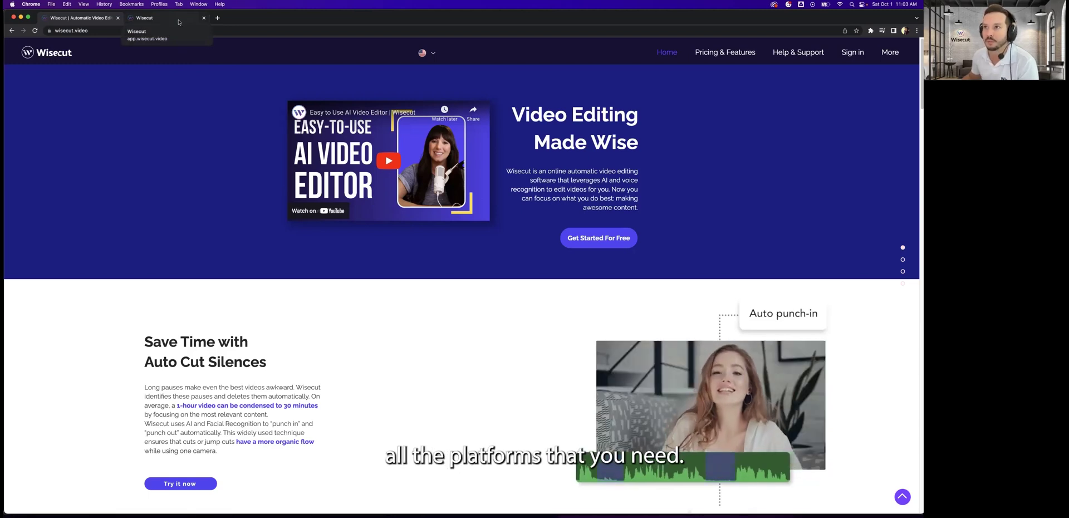
# Step: Bring up the Exceptional Leaders storyboard and preview Scene 2's lines, including the Leadership experts line
pyautogui.click(179, 22)
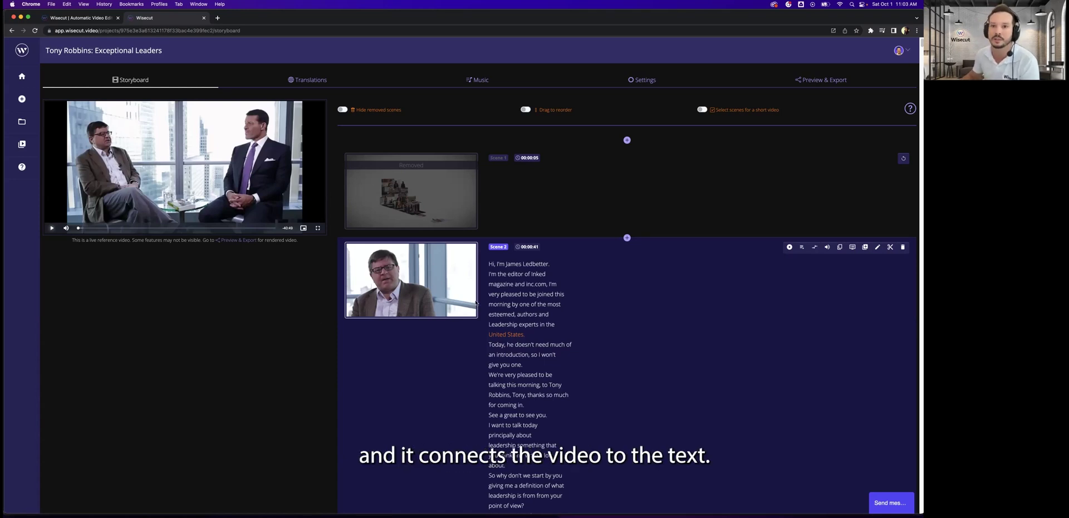
pyautogui.click(515, 258)
pyautogui.click(52, 229)
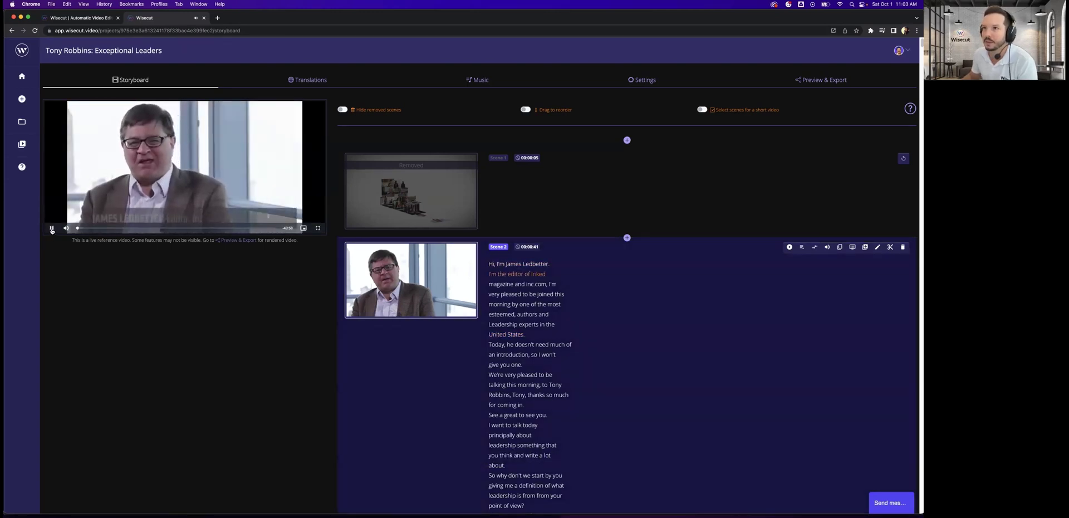
pyautogui.click(52, 228)
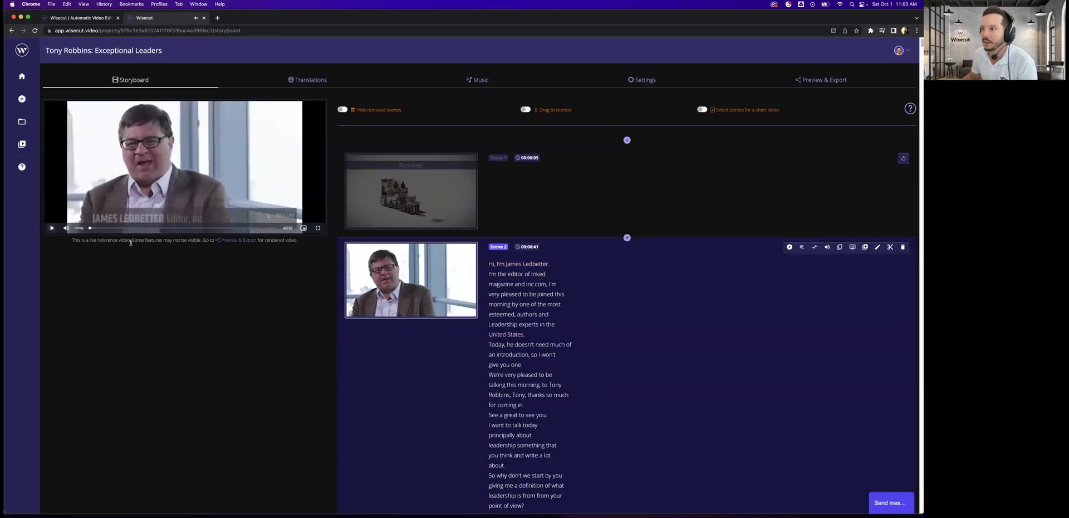
pyautogui.click(504, 323)
pyautogui.click(52, 228)
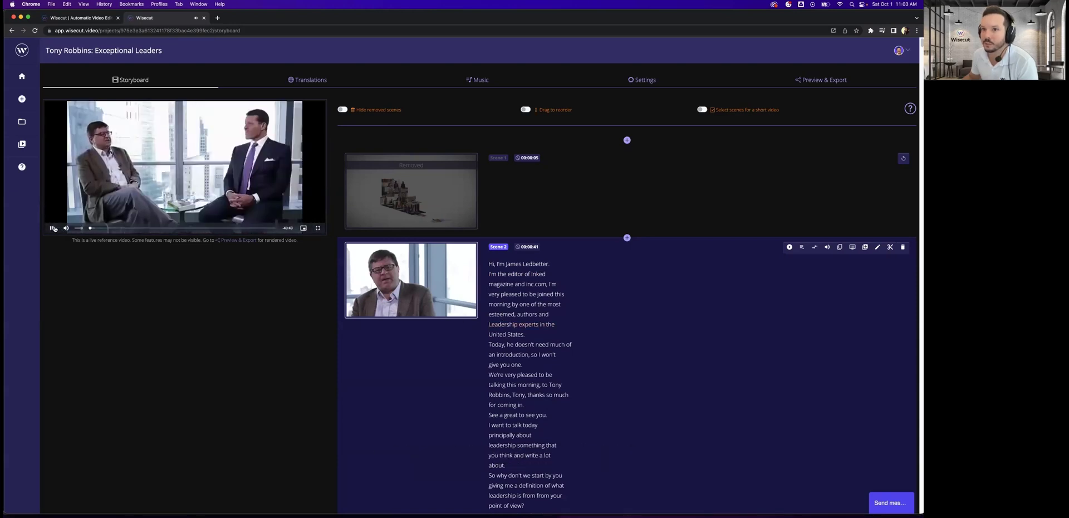
# Step: Enable short-video scene selection and tick Scenes 3 and 5, found by searching 'influence' and 'ideas'
pyautogui.click(702, 110)
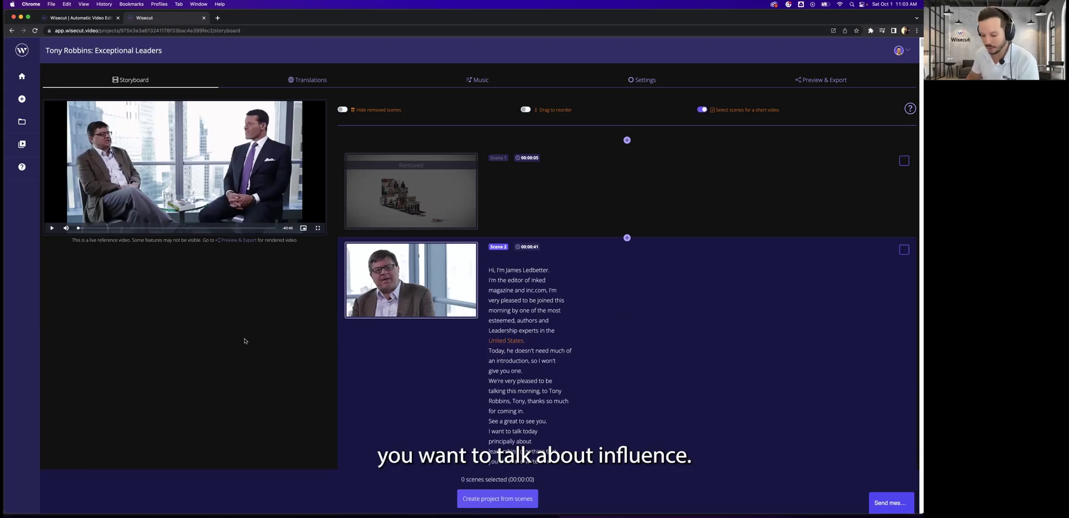
pyautogui.press('super+f')
pyautogui.write('influence')
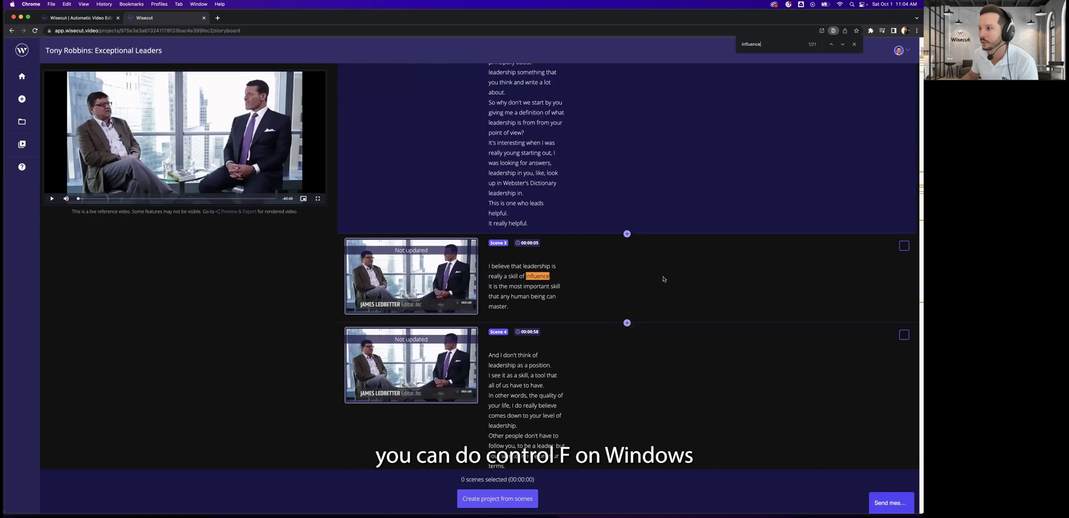
pyautogui.click(903, 246)
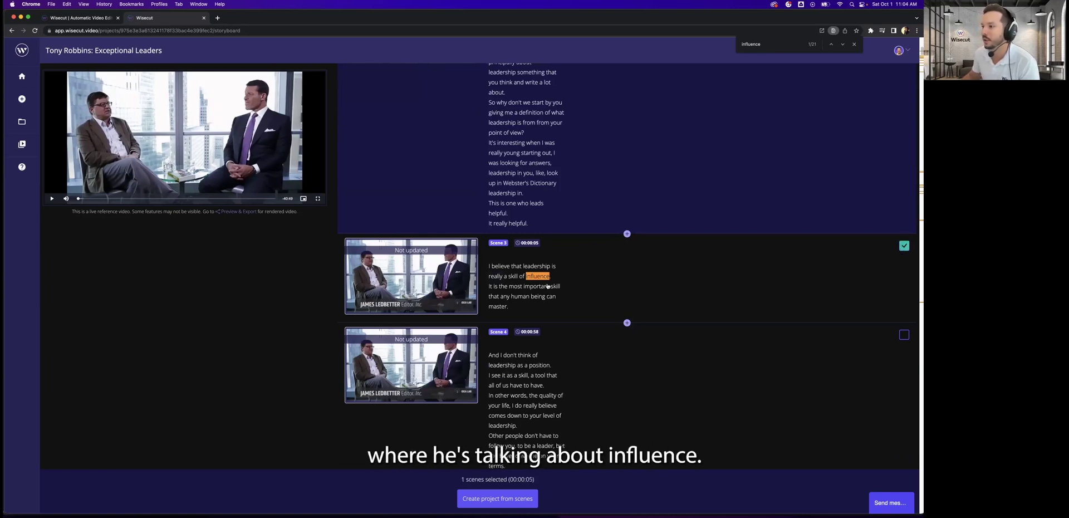
pyautogui.press('super+f')
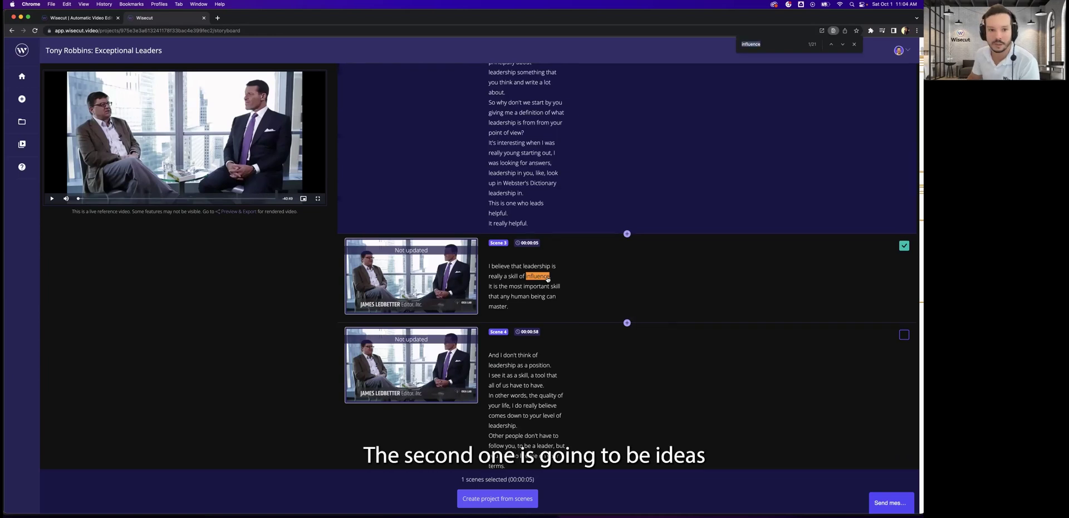
pyautogui.write('ideas')
pyautogui.click(903, 245)
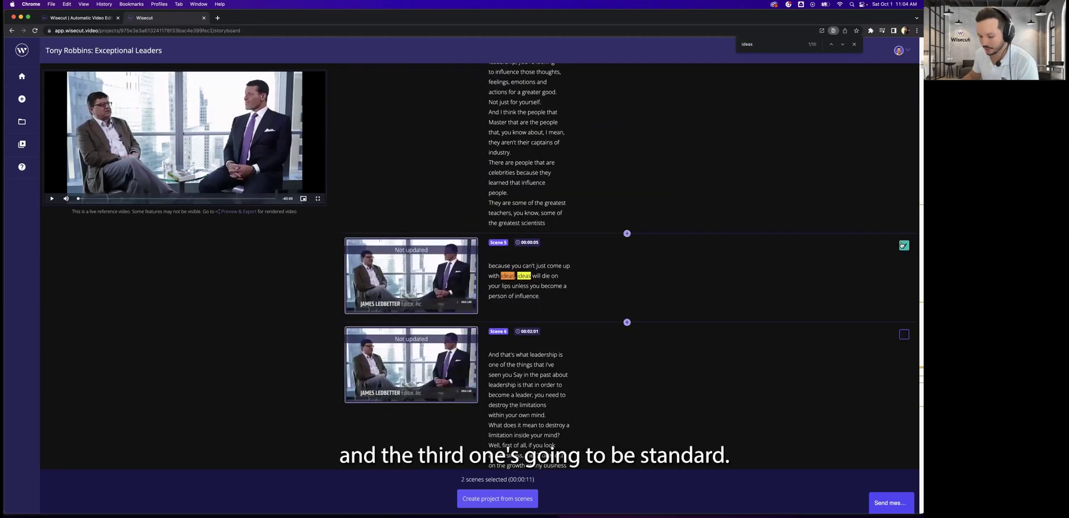
# Step: Search the storyboard for 'standard' and scroll to the matching scene
pyautogui.press('super+f')
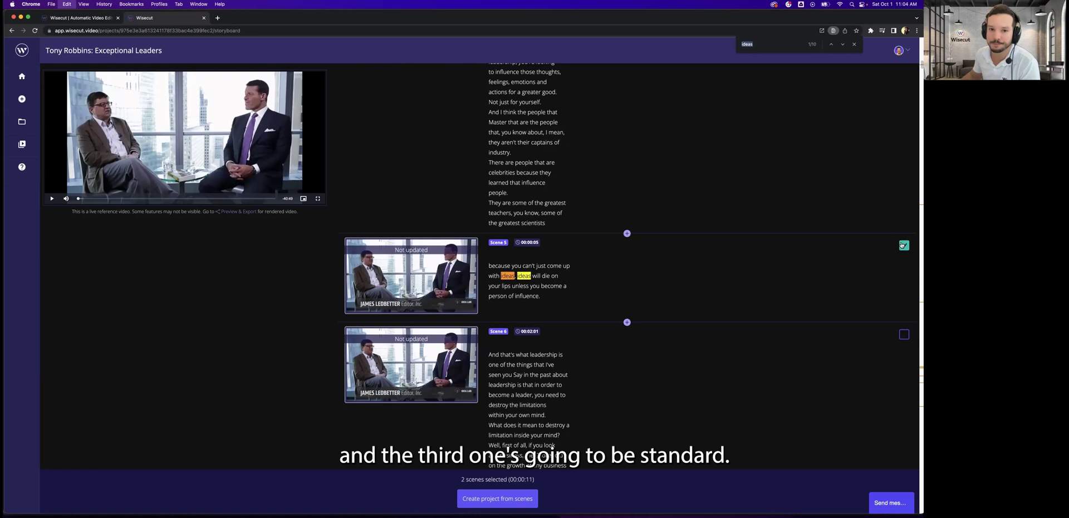
pyautogui.write('standard')
pyautogui.scroll(-1, 917, 192)
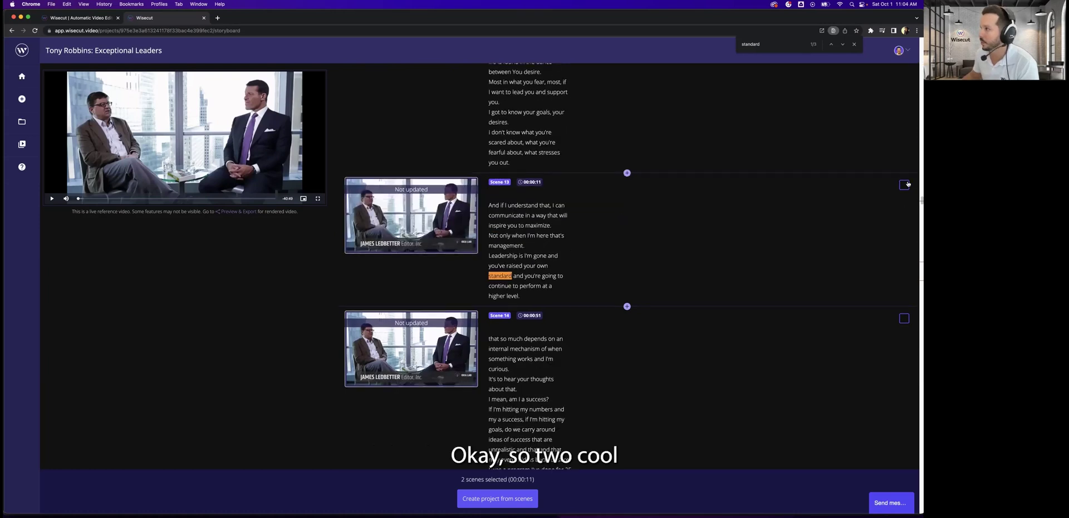
# Step: Tick Scene 13 and confirm the footer shows 3 scenes totalling 00:00:23
pyautogui.click(904, 184)
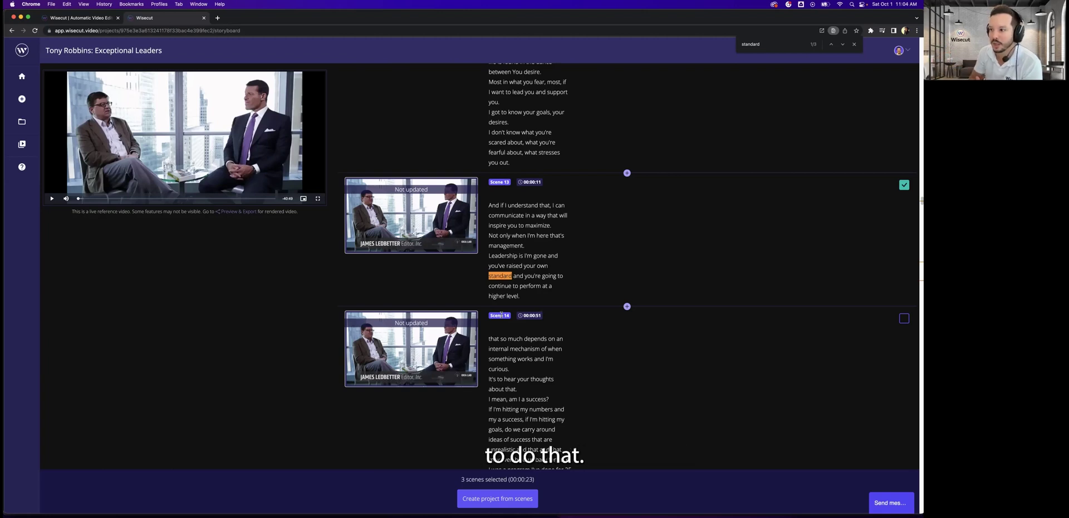
pyautogui.moveTo(512, 479); pyautogui.dragTo(528, 480)
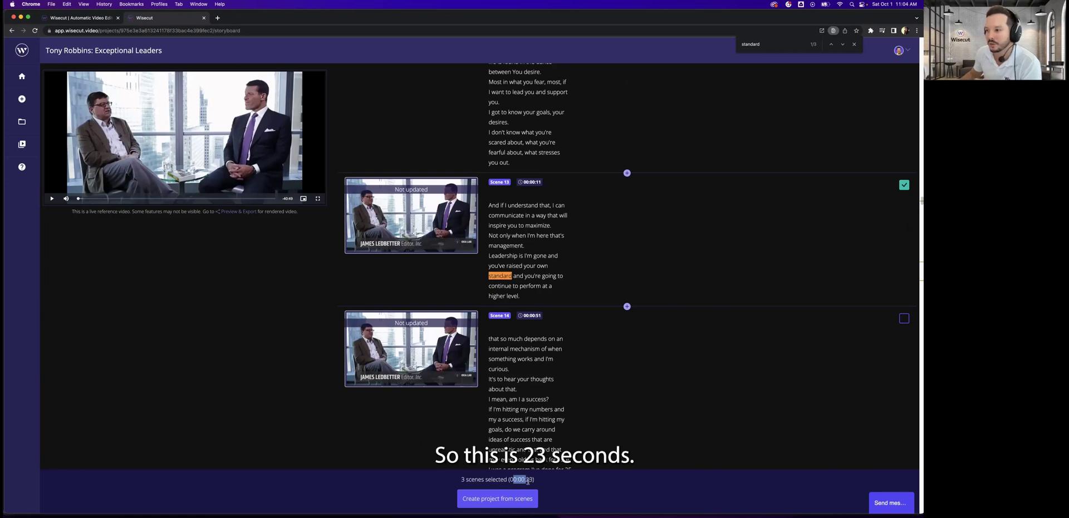
pyautogui.click(527, 479)
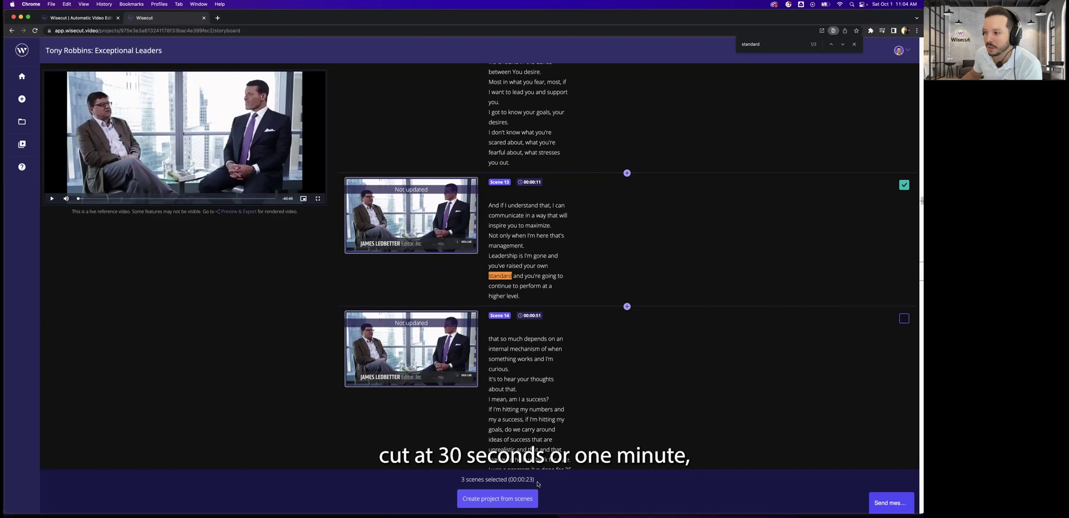
# Step: Scroll to the end of the storyboard and tick Scene 32, the Wisecut logo outro
pyautogui.moveTo(522, 479); pyautogui.dragTo(530, 480)
pyautogui.scroll(-6, 763, 190)
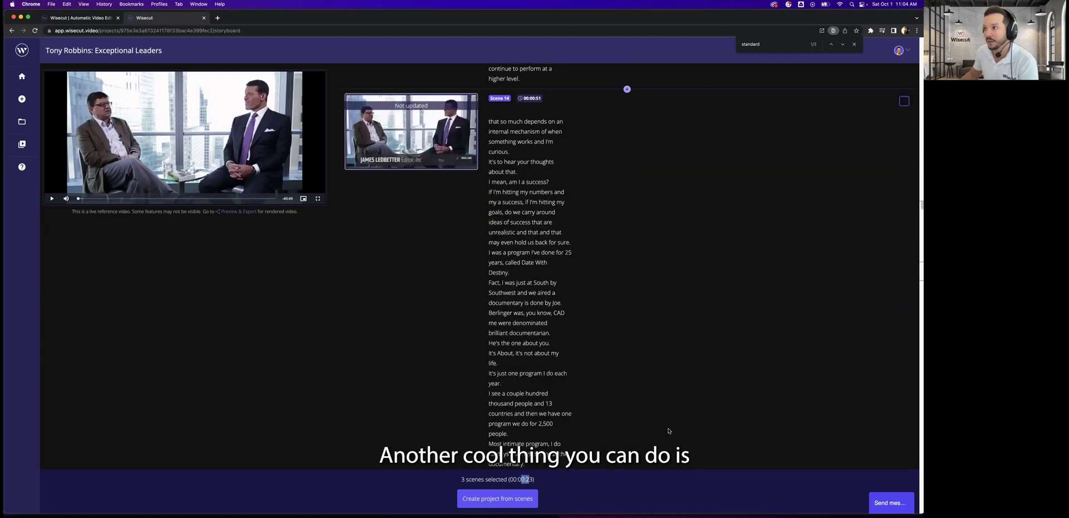
pyautogui.scroll(-15, 728, 332)
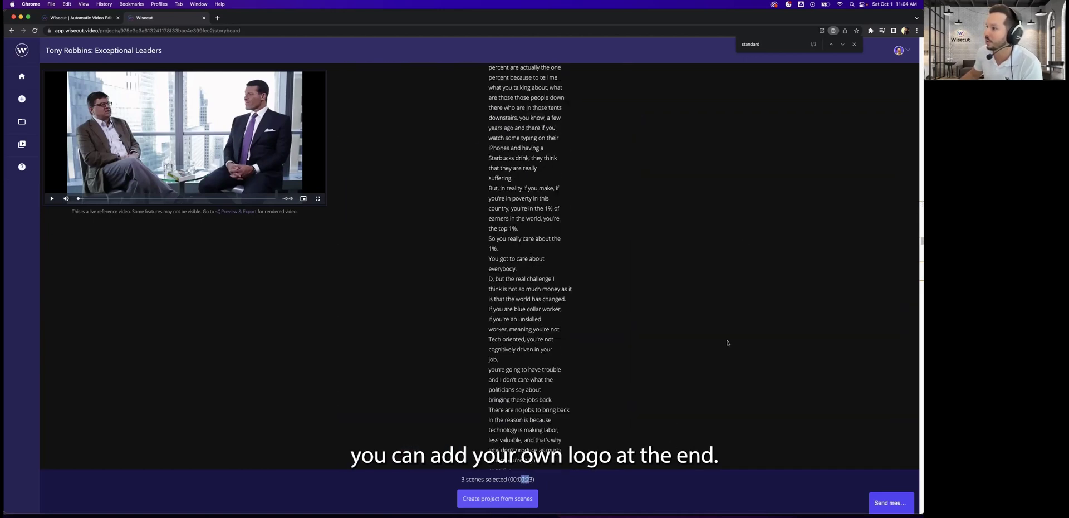
pyautogui.scroll(-10, 727, 343)
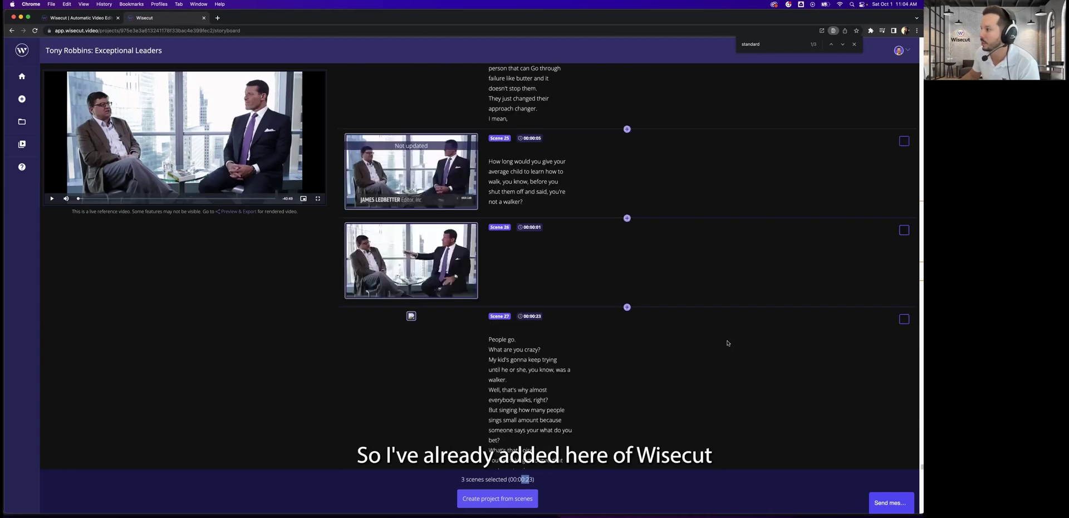
pyautogui.scroll(-10, 727, 343)
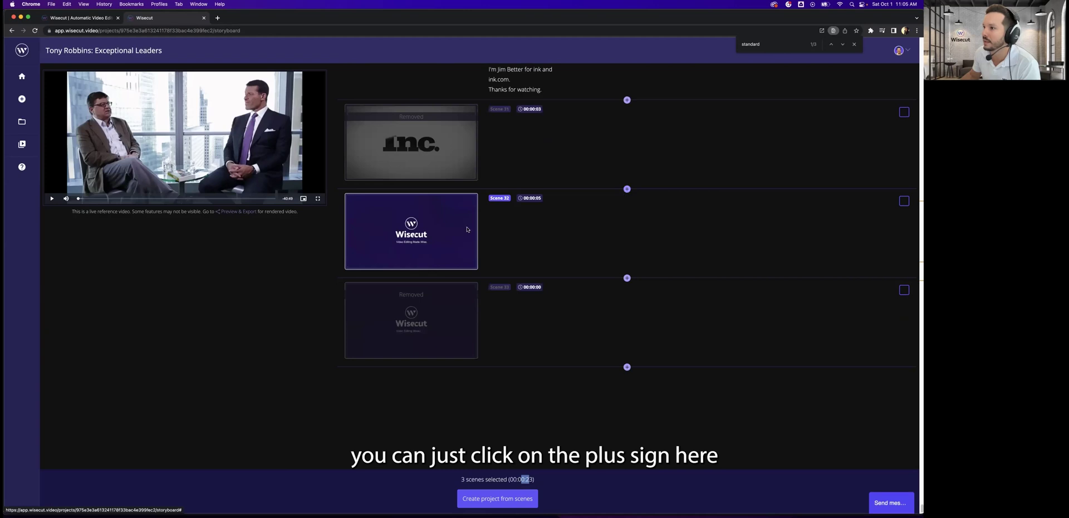
pyautogui.click(904, 200)
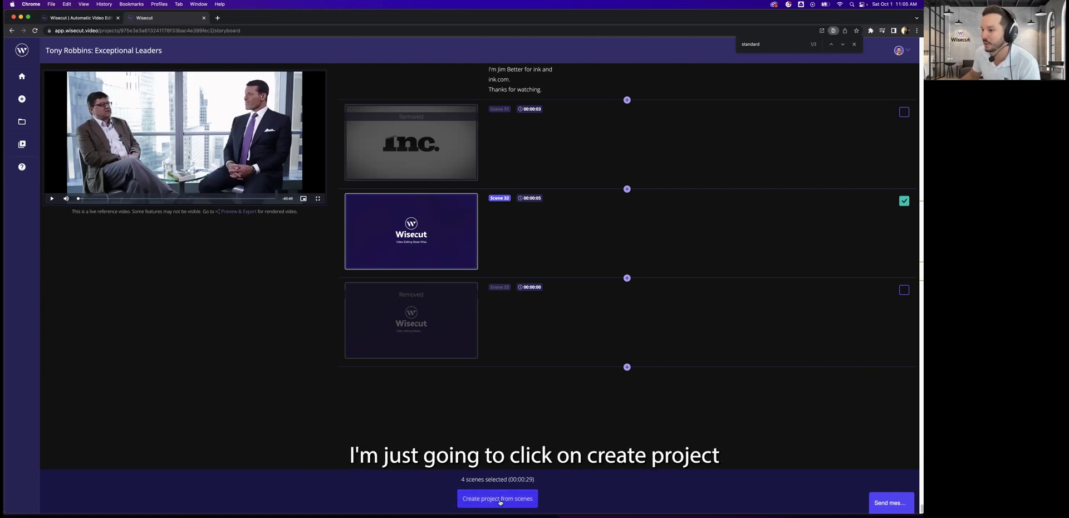
# Step: Create a project from the selected scenes named 'Tony Cut Down' at Vertical (9x16) size
pyautogui.click(498, 503)
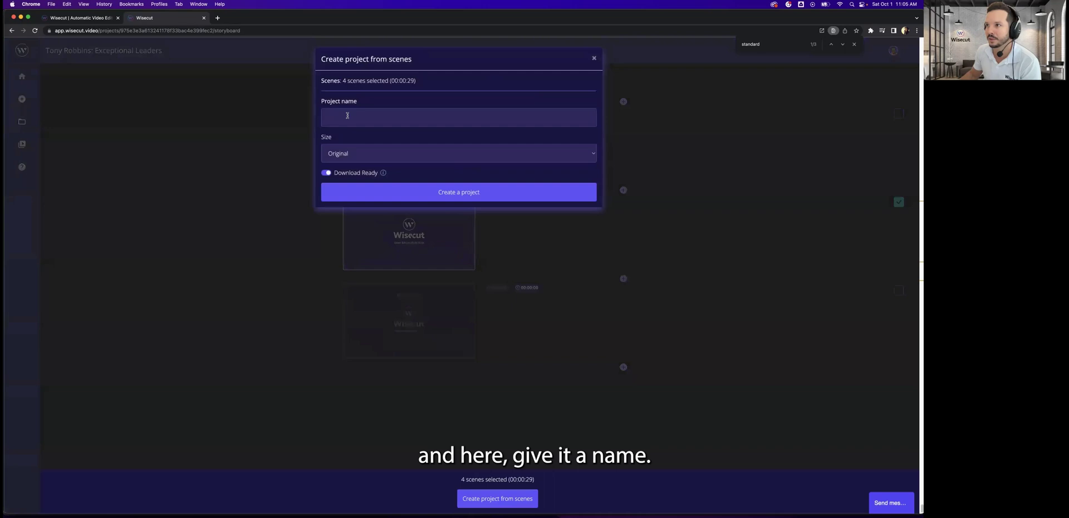
pyautogui.click(348, 116)
pyautogui.write('Tony Cut Down')
pyautogui.click(377, 156)
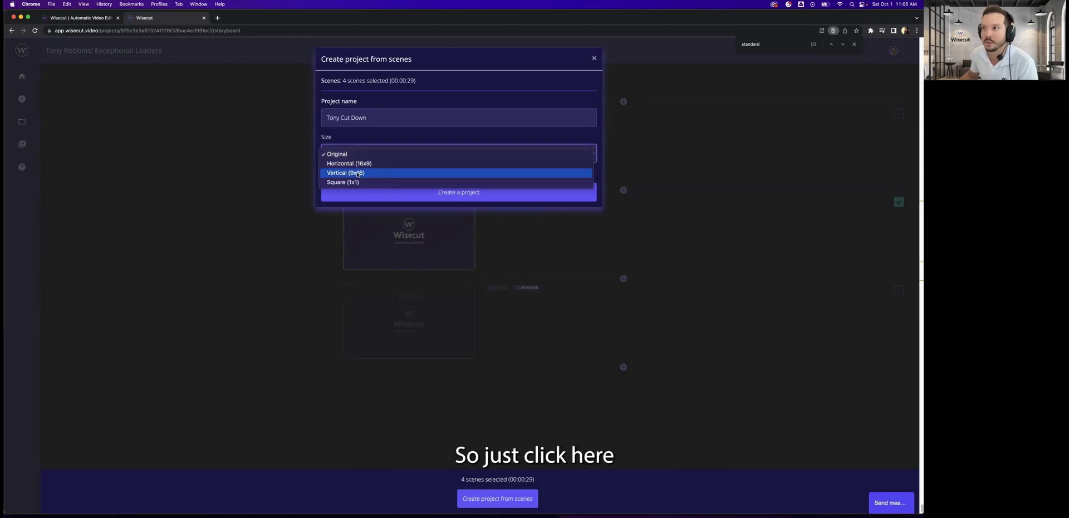
pyautogui.click(357, 173)
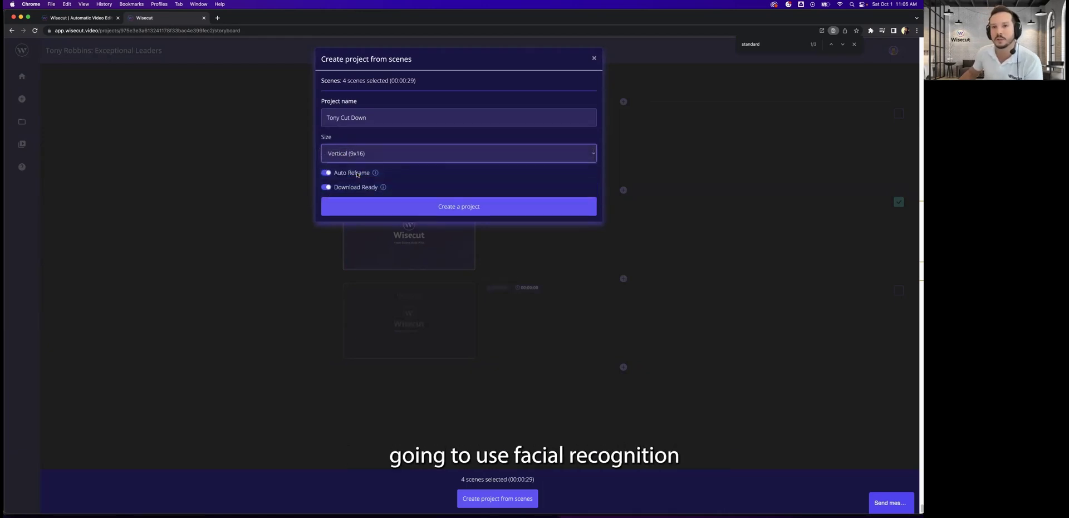